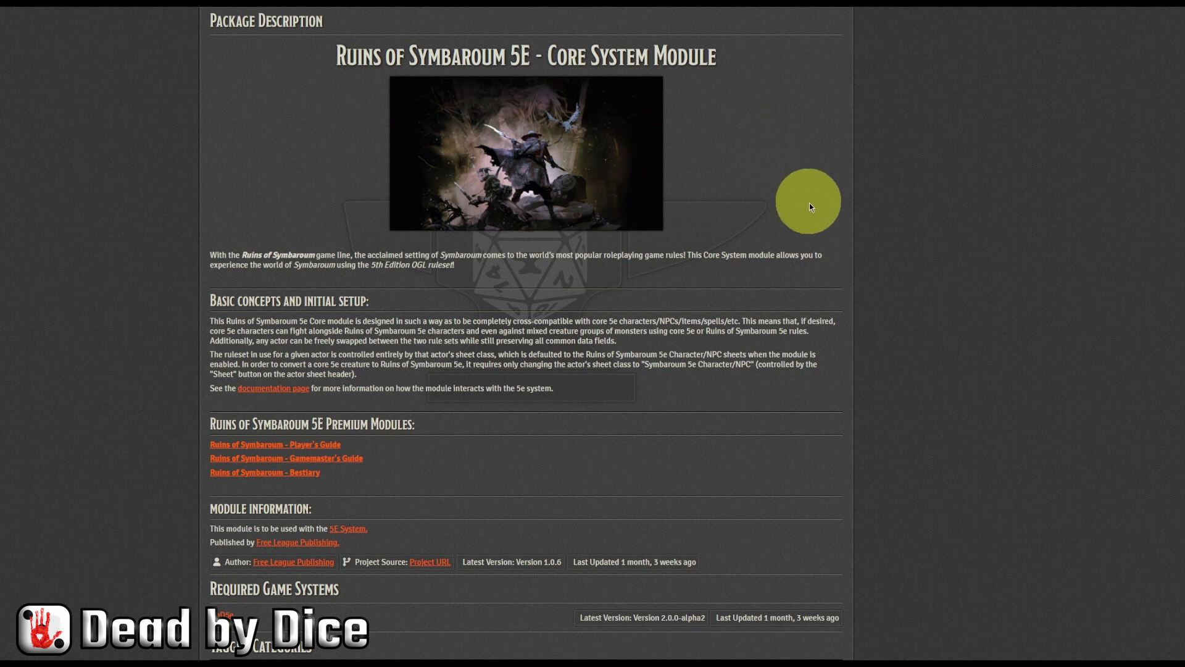
- Scroll the Ruins of Symbaroum 5E module page down to Premium Modules and Module Information
scroll(817, 209, "down", 2)
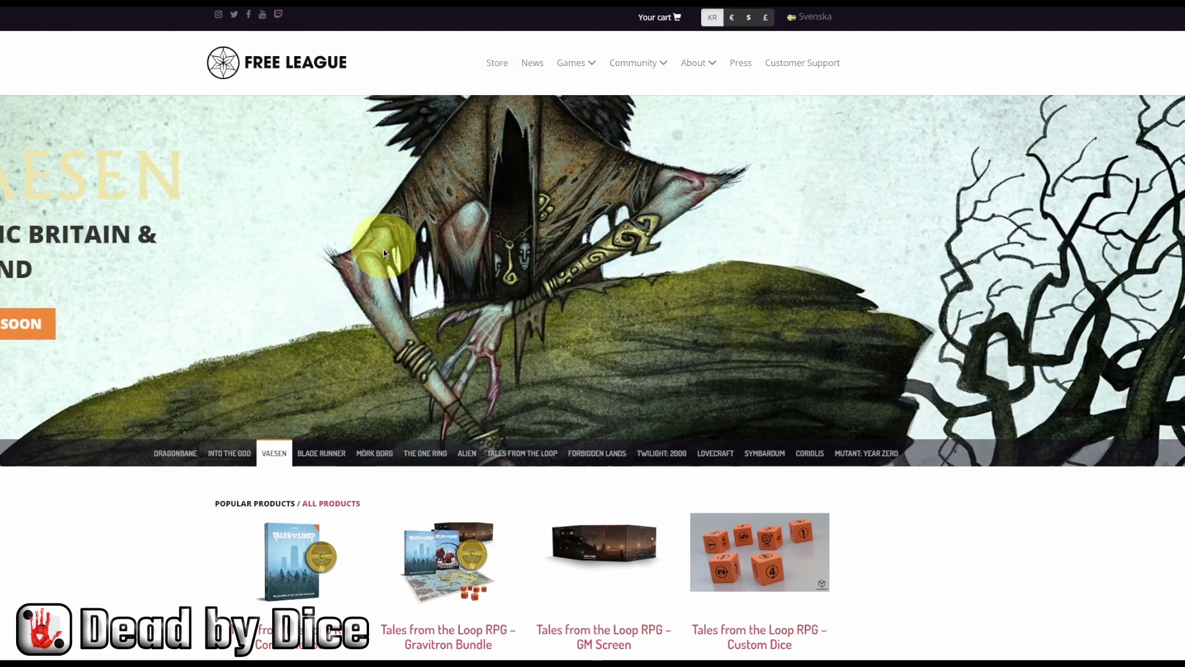
- Browse the Free League store's Ruins of Symbaroum 5E range down to the Foundry VTT Module products
left_click(497, 64)
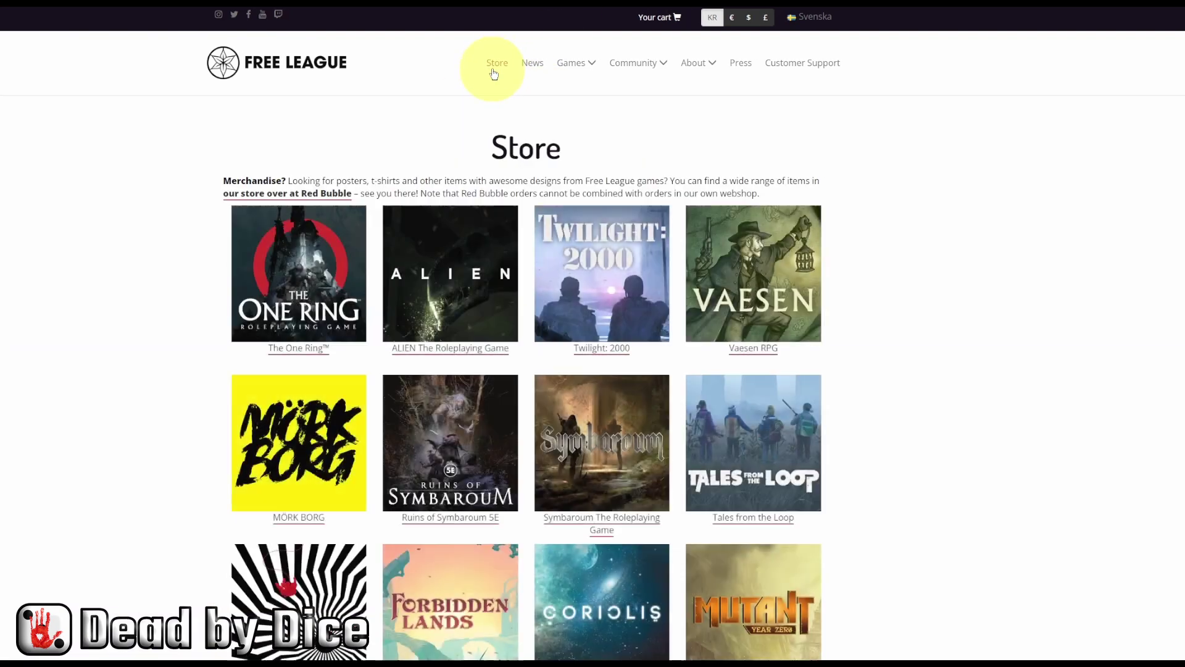
left_click(425, 440)
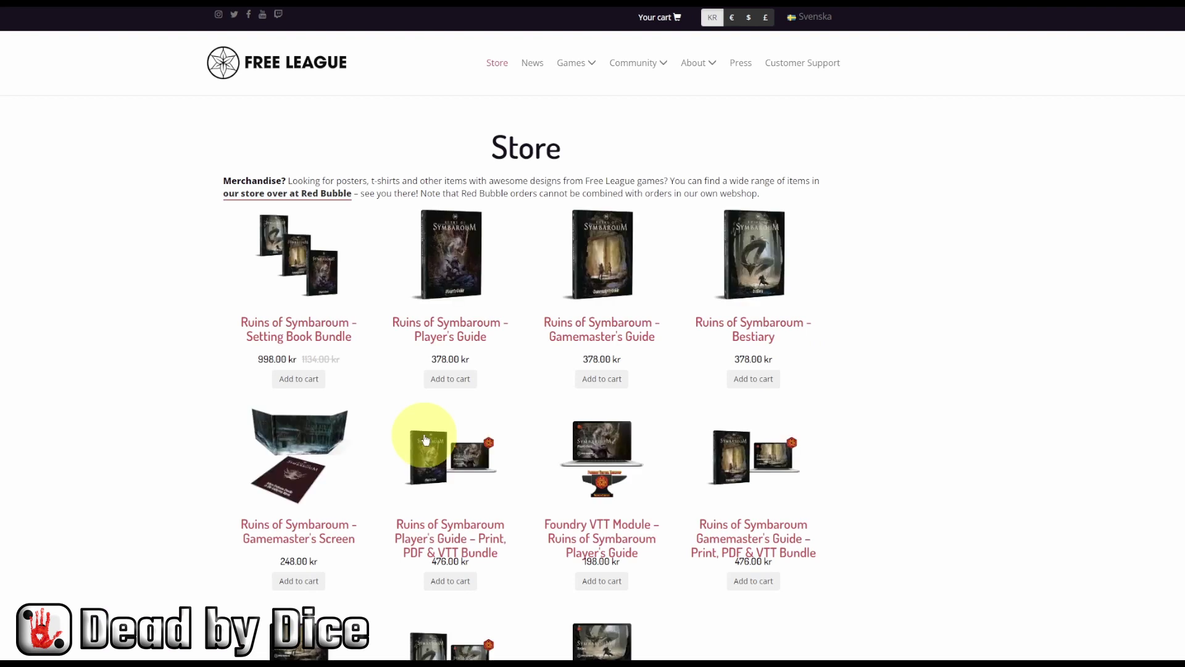
scroll(812, 460, "down", 2)
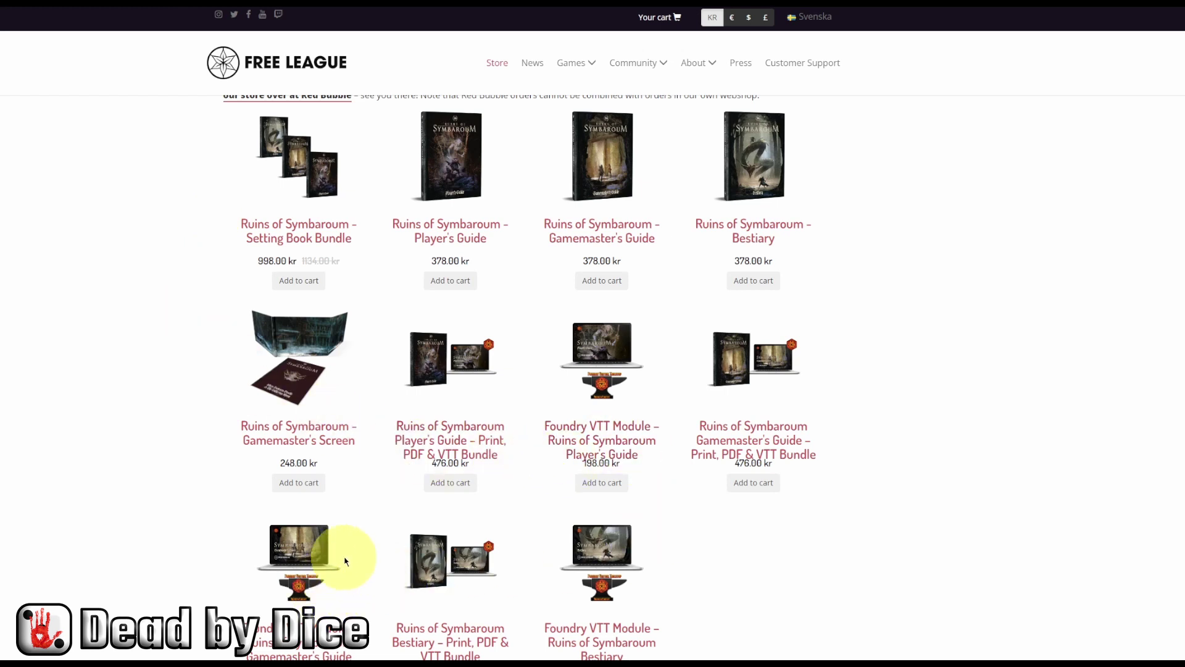
scroll(344, 560, "down", 2)
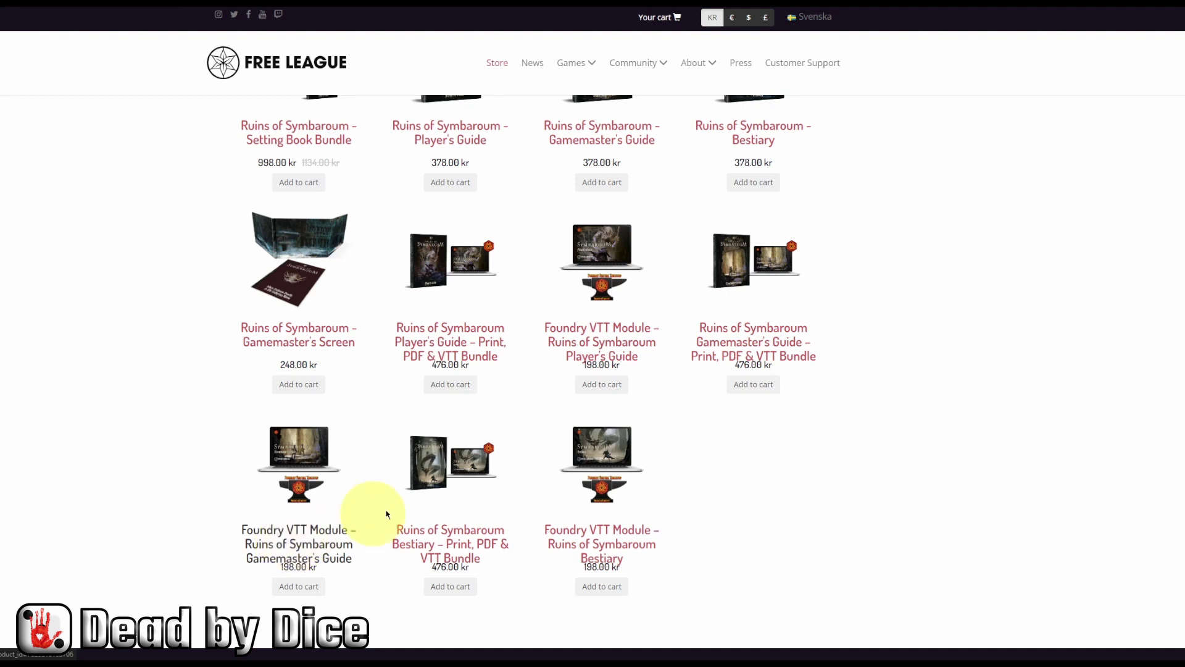
mouse_move(576, 63)
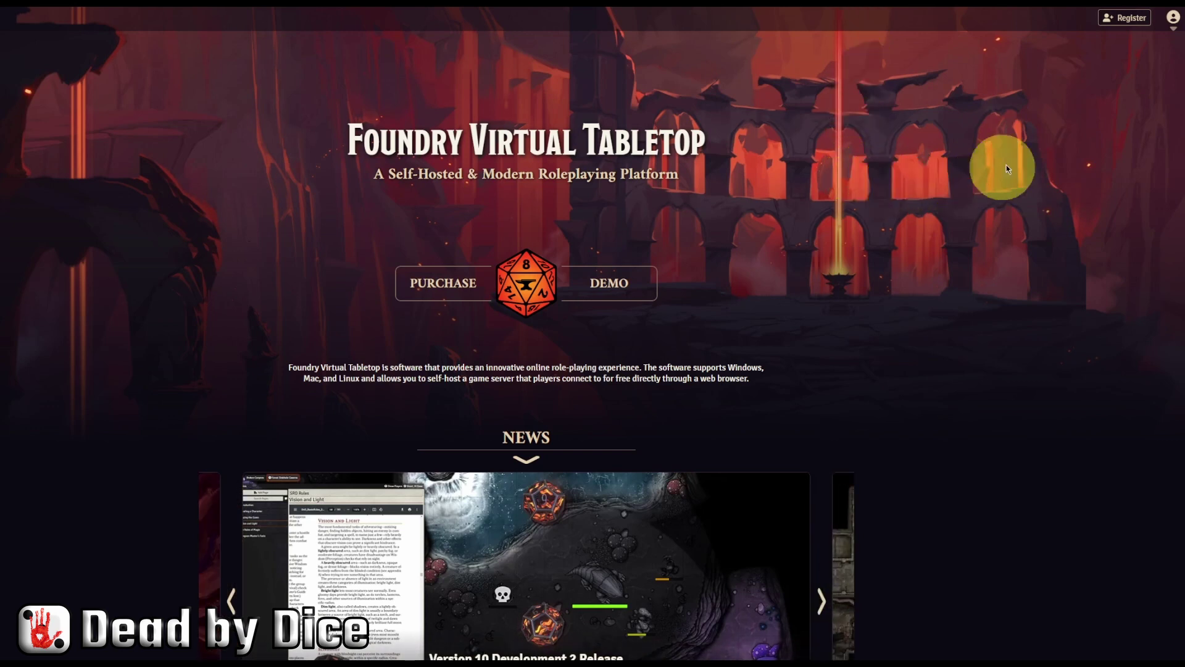
- Log in to the Foundry account, open Purchased Content and select the Content Key field
left_click(1173, 18)
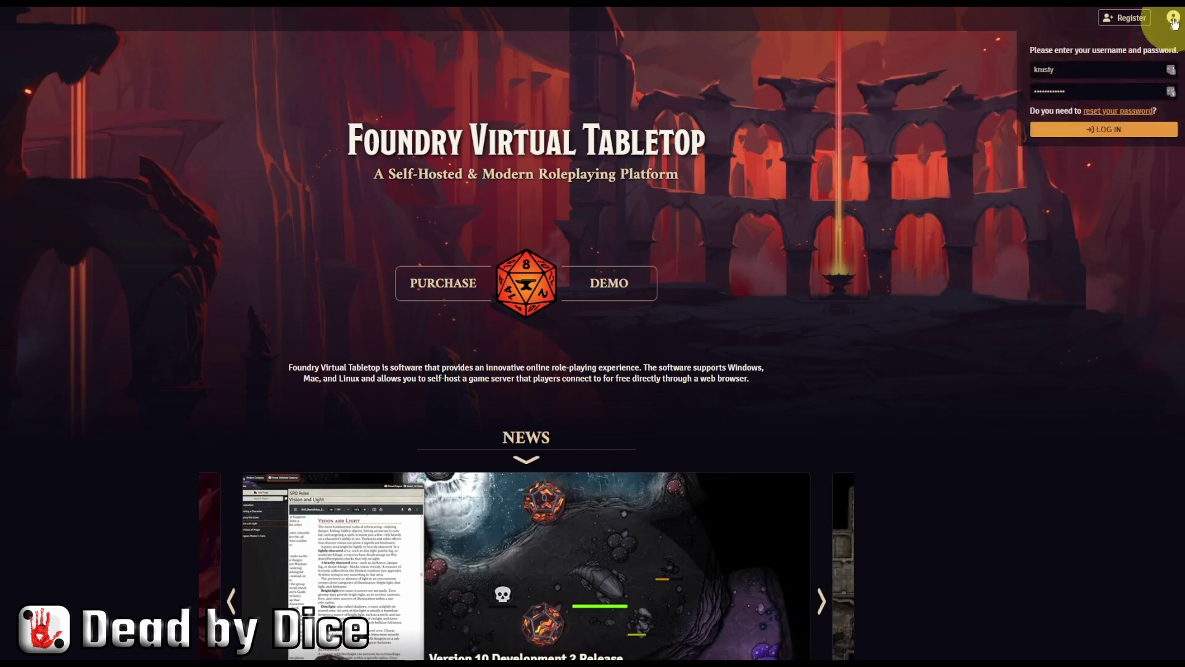
left_click(1121, 130)
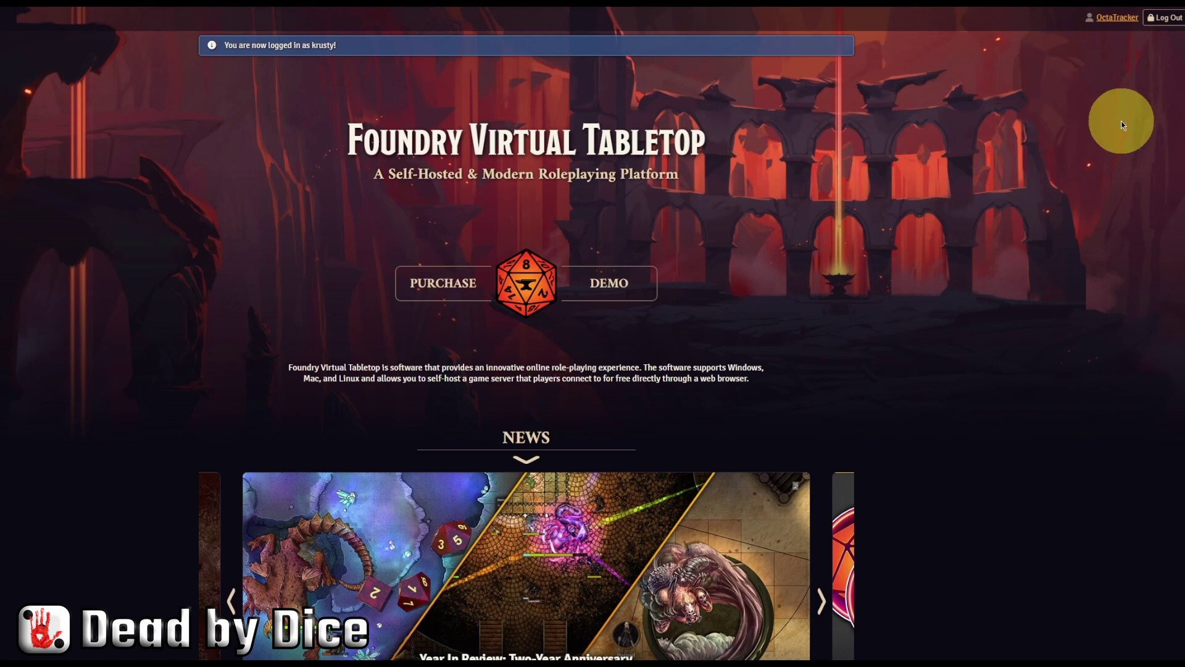
left_click(1118, 18)
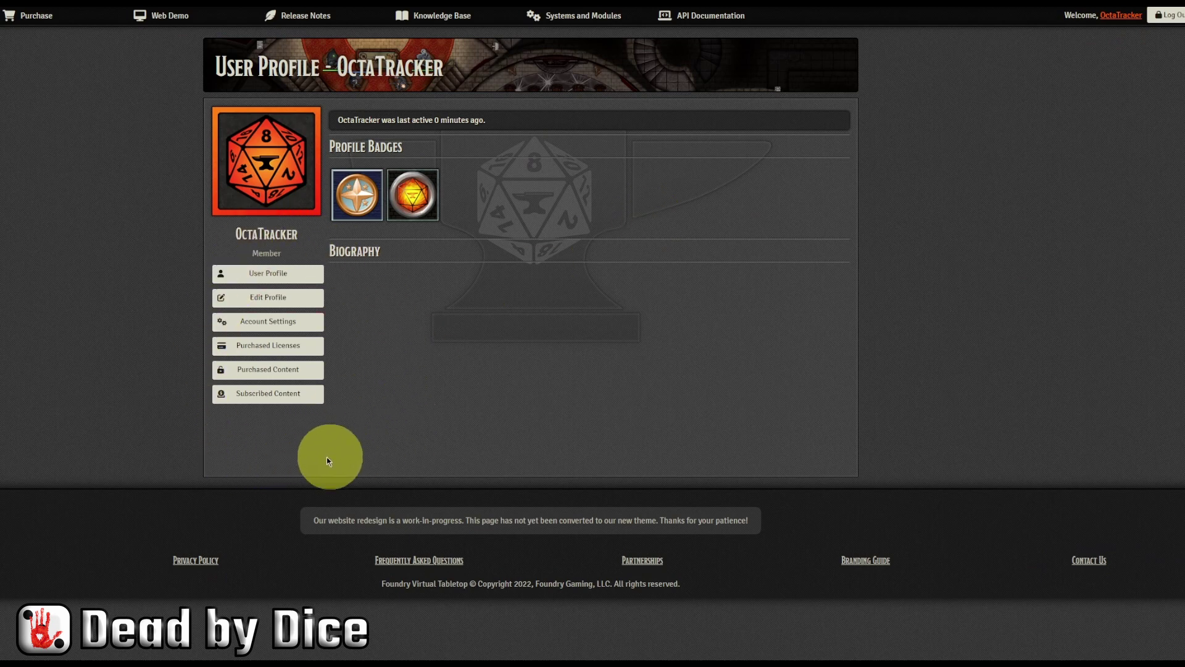
left_click(283, 375)
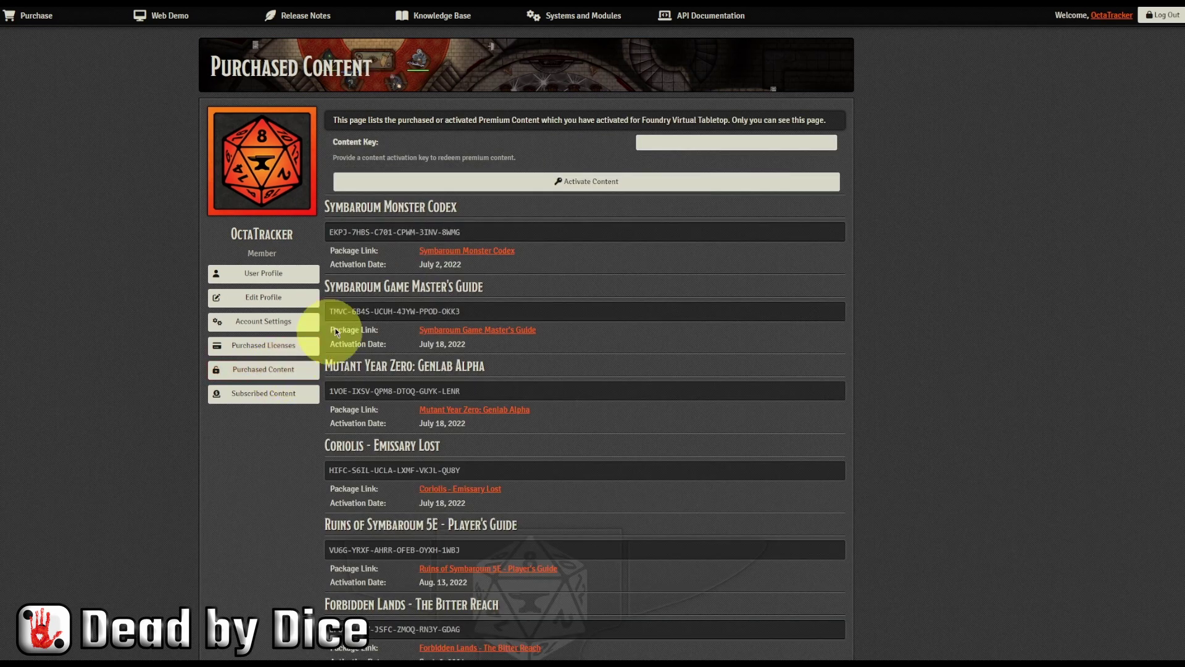
scroll(849, 302, "down", 14)
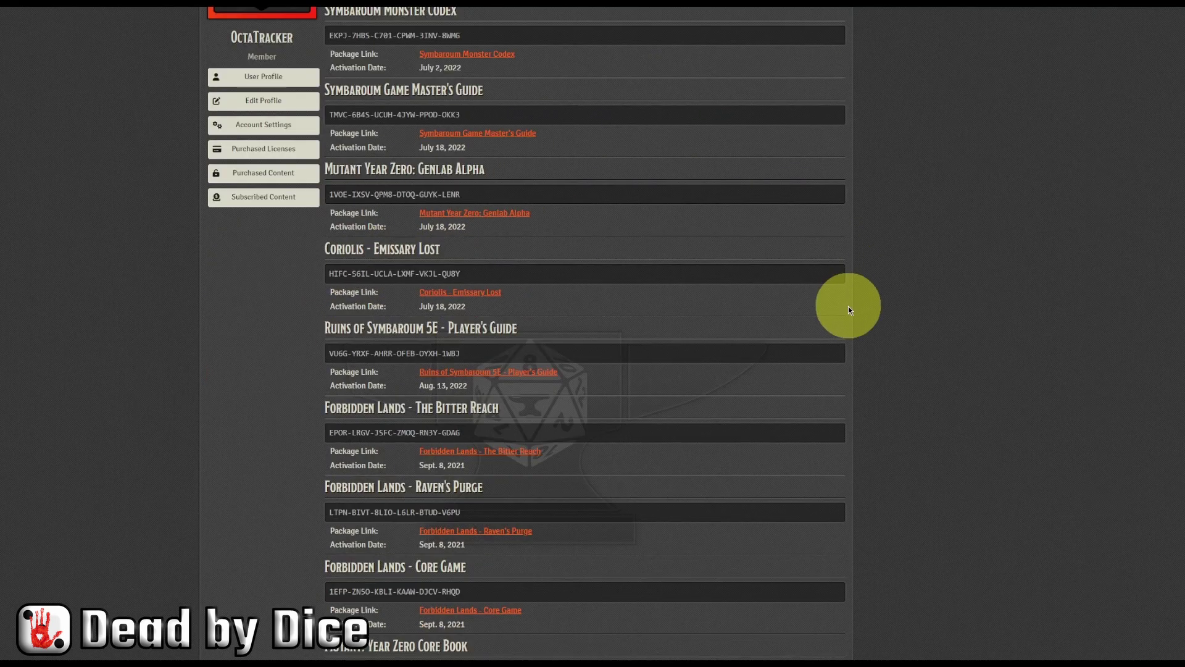
scroll(838, 345, "up", 10)
scroll(837, 345, "up", 5)
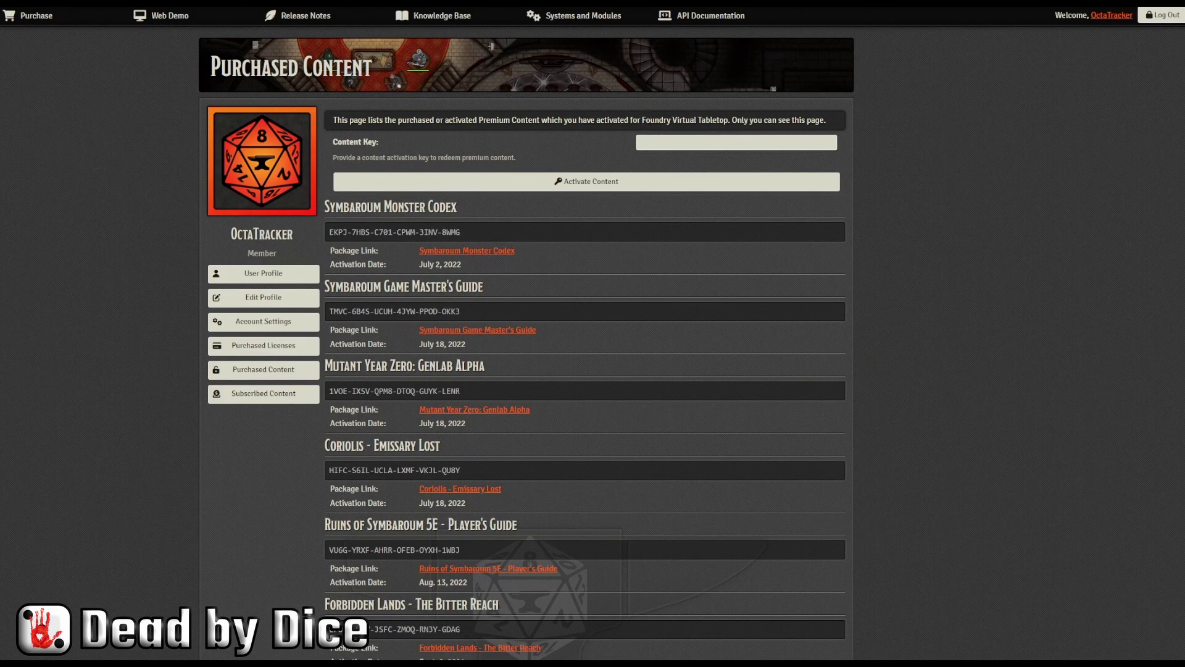
left_click(651, 144)
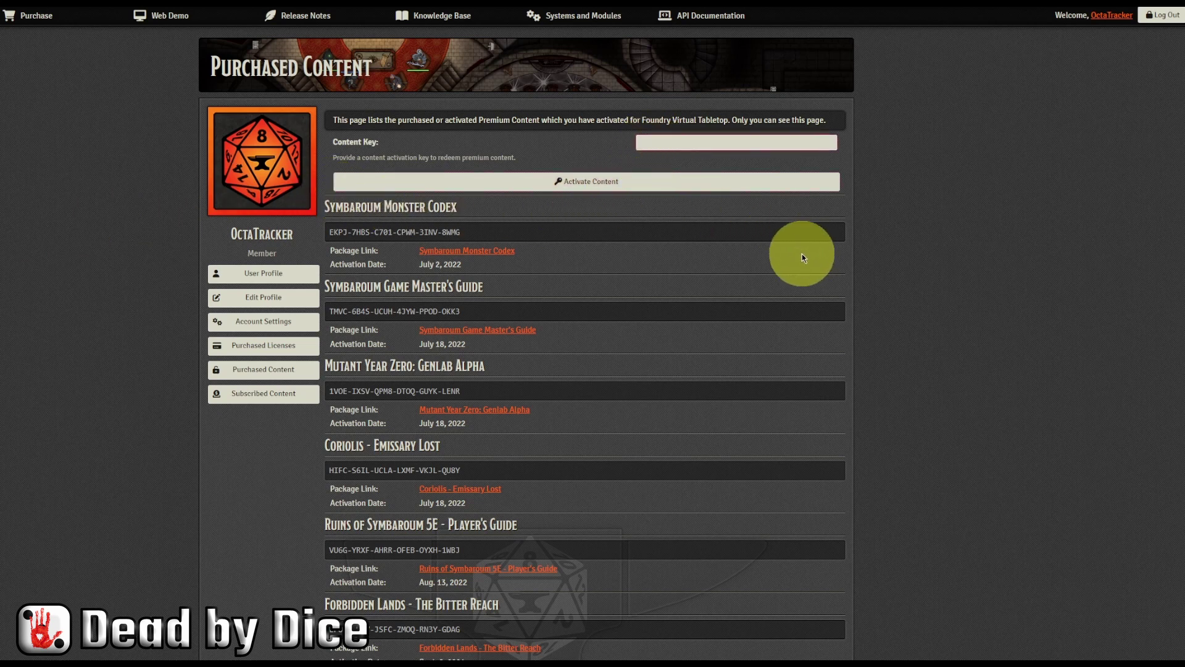
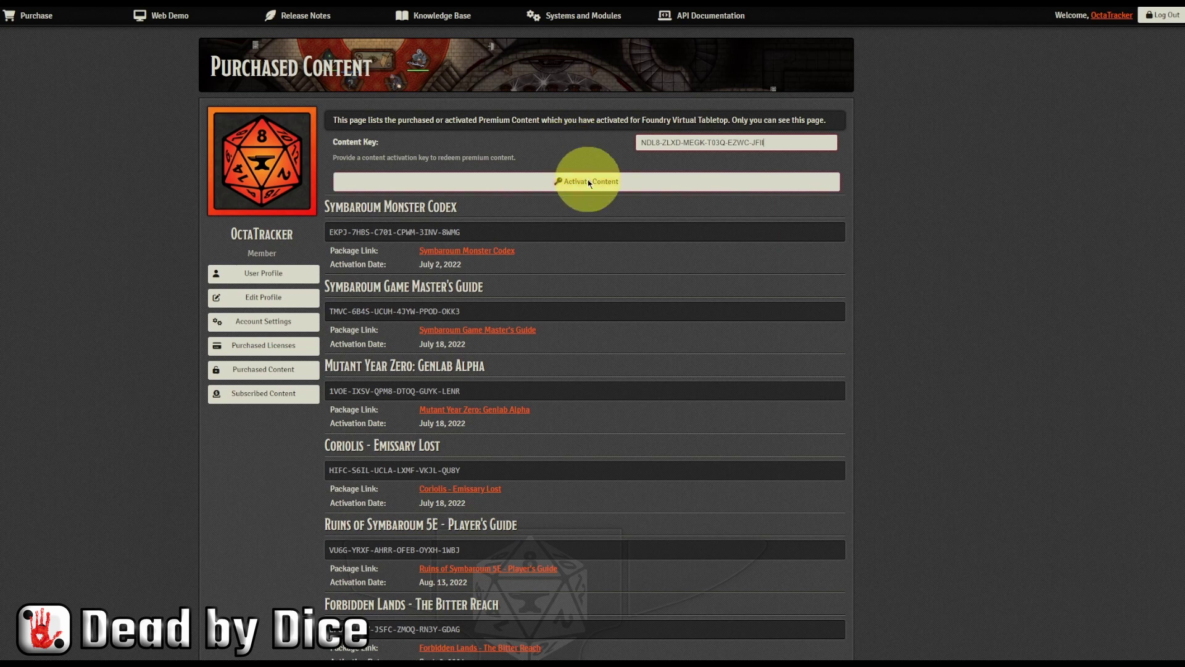
- Paste the Gamemaster's Guide activation key and activate it as purchased content
left_click(590, 183)
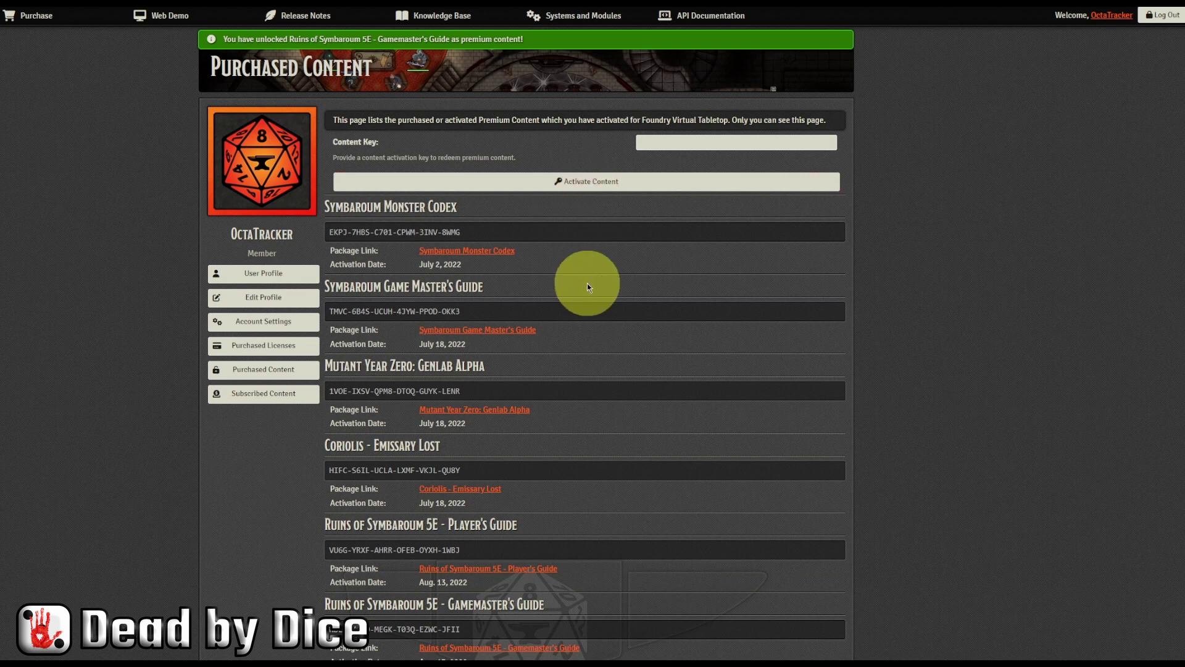
scroll(587, 283, "down", 2)
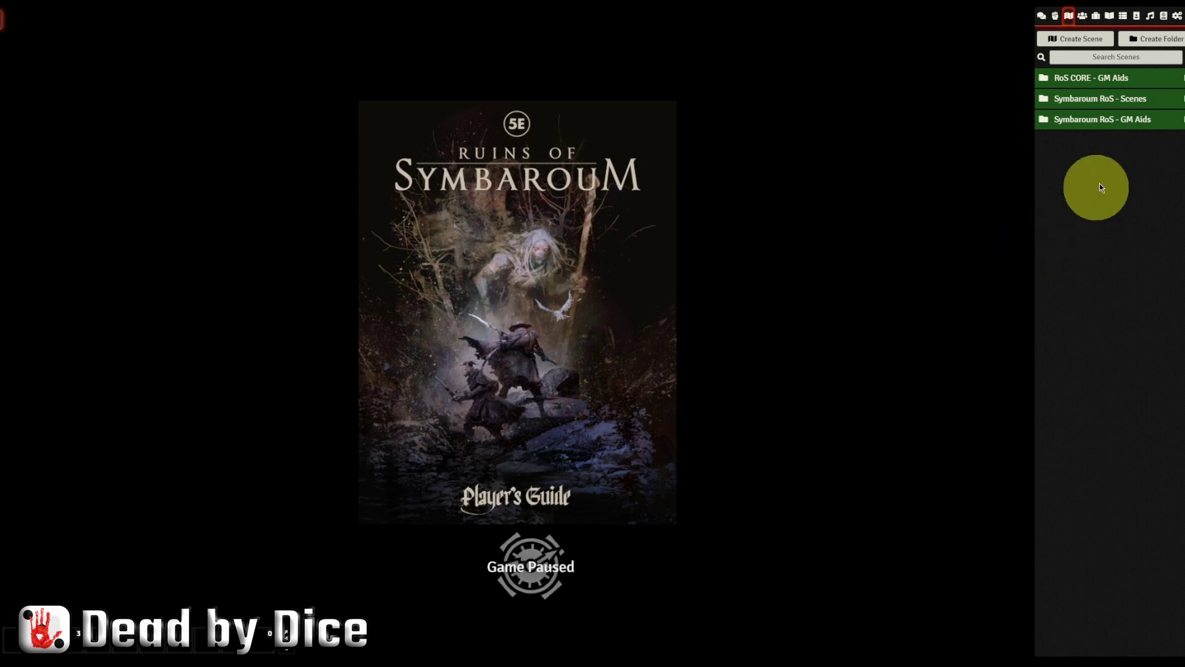
- Shut down the running world, return to setup and view the Add-on Modules tab
left_click(1178, 17)
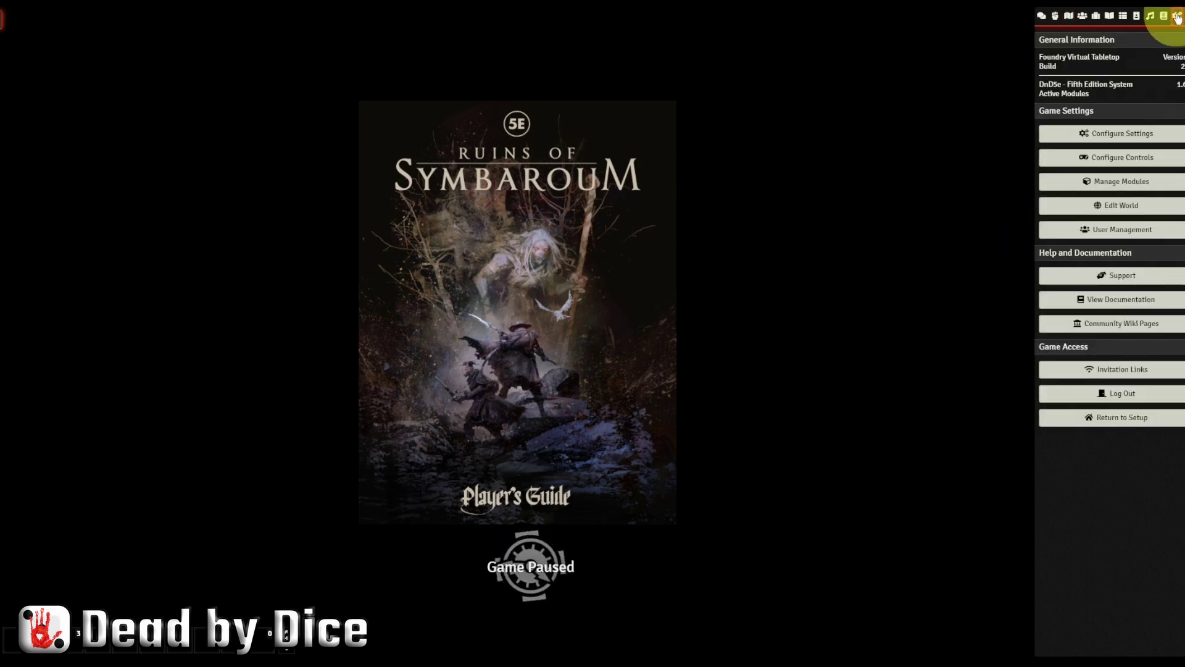
left_click(1120, 419)
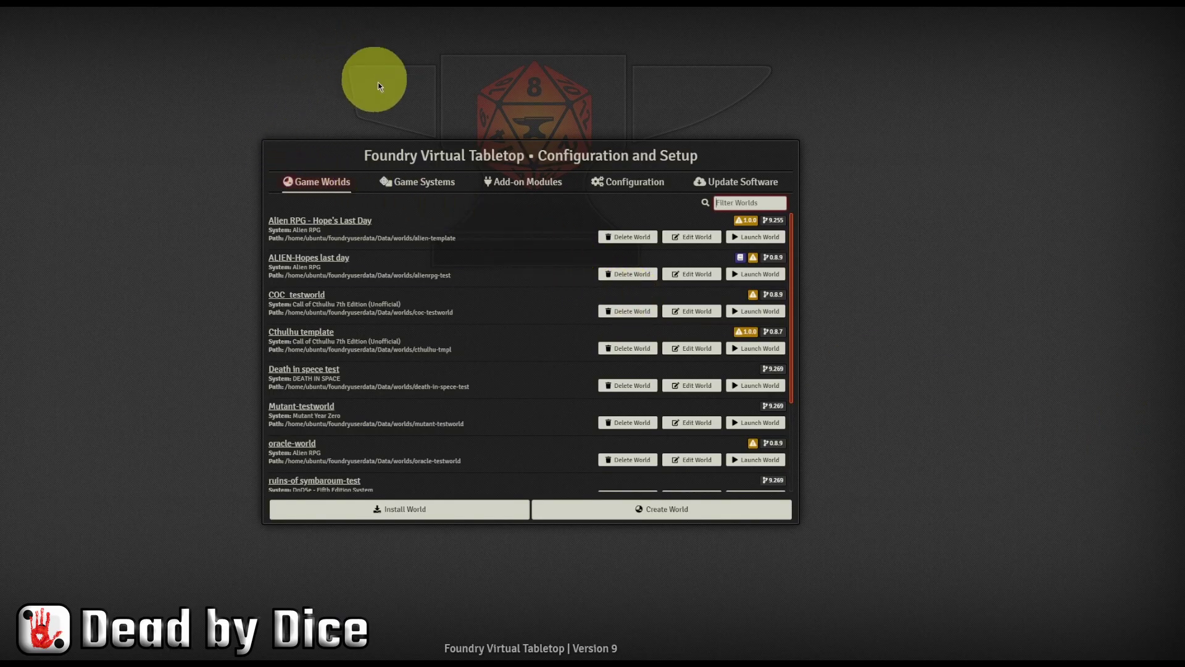
left_click(510, 187)
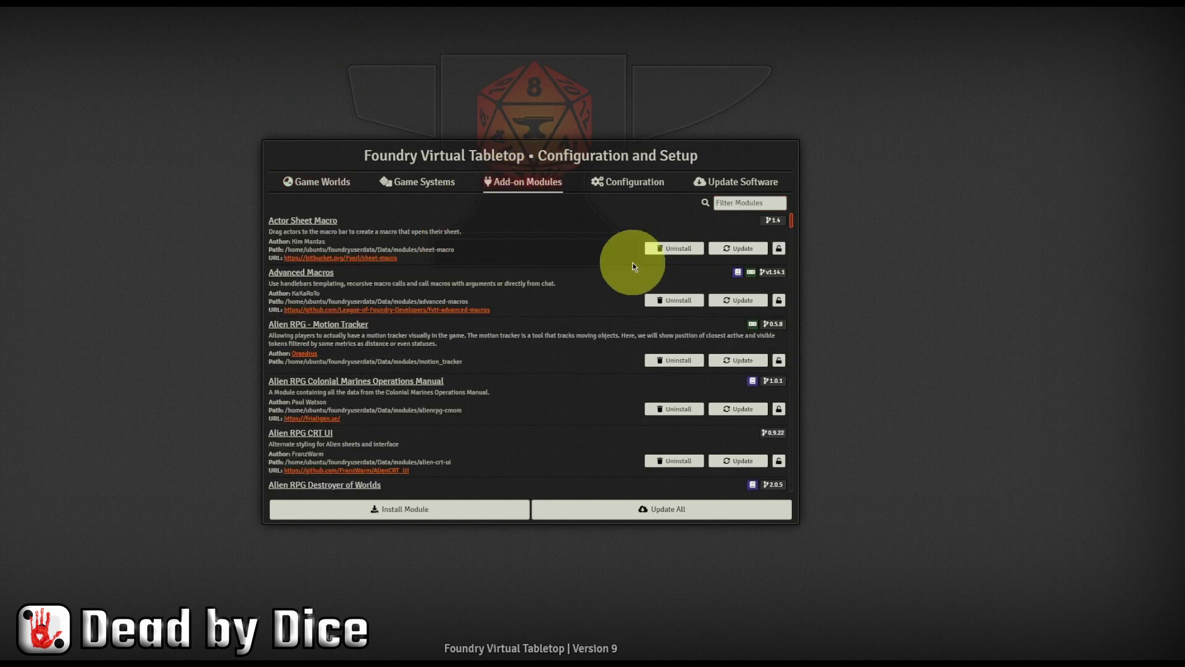
left_click(417, 513)
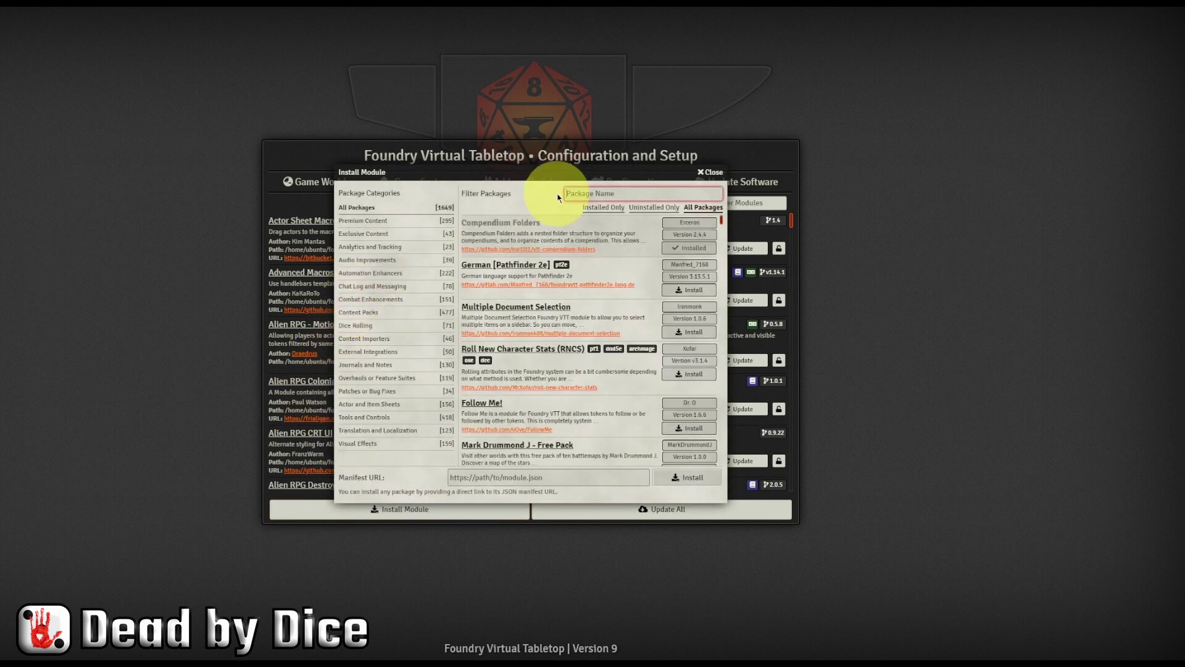
- Filter packages to uninstalled ones matching 'ruins' and start installing the Gamemaster's Guide
left_click(597, 193)
type("s")
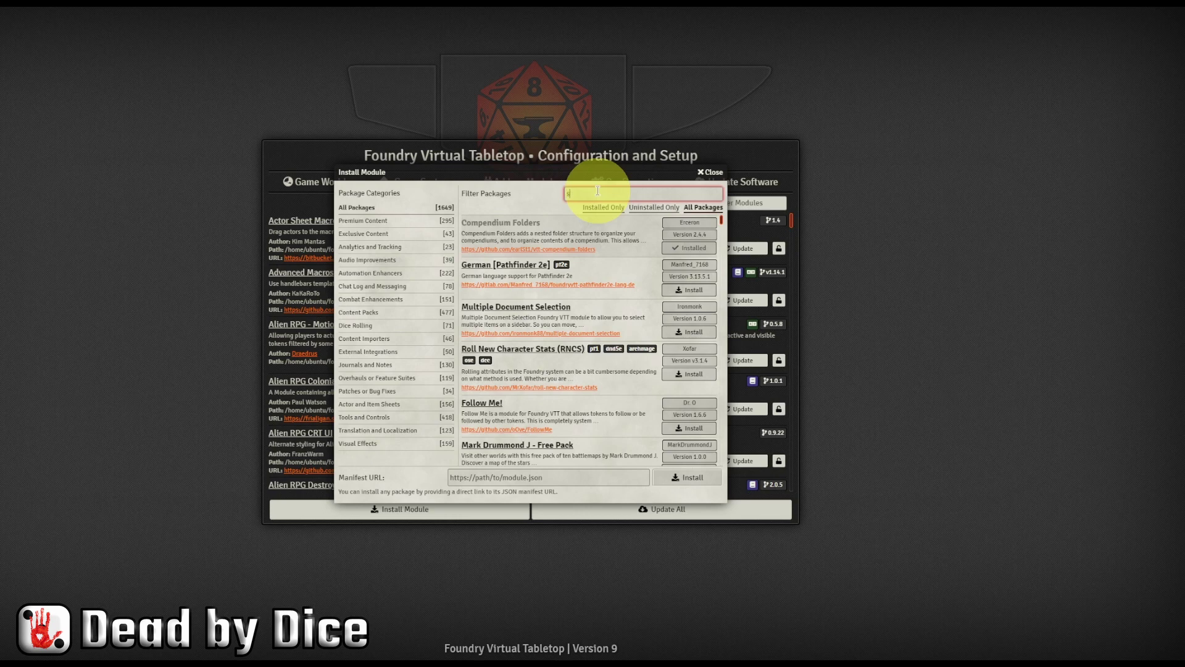
type("y")
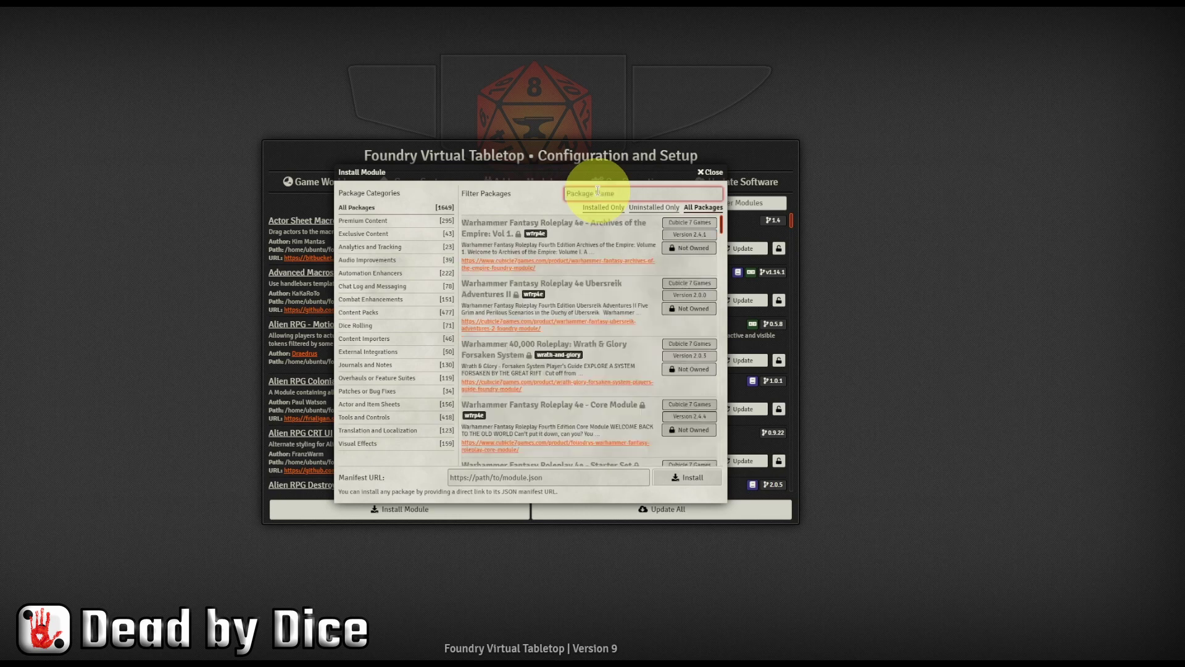
type("rluns")
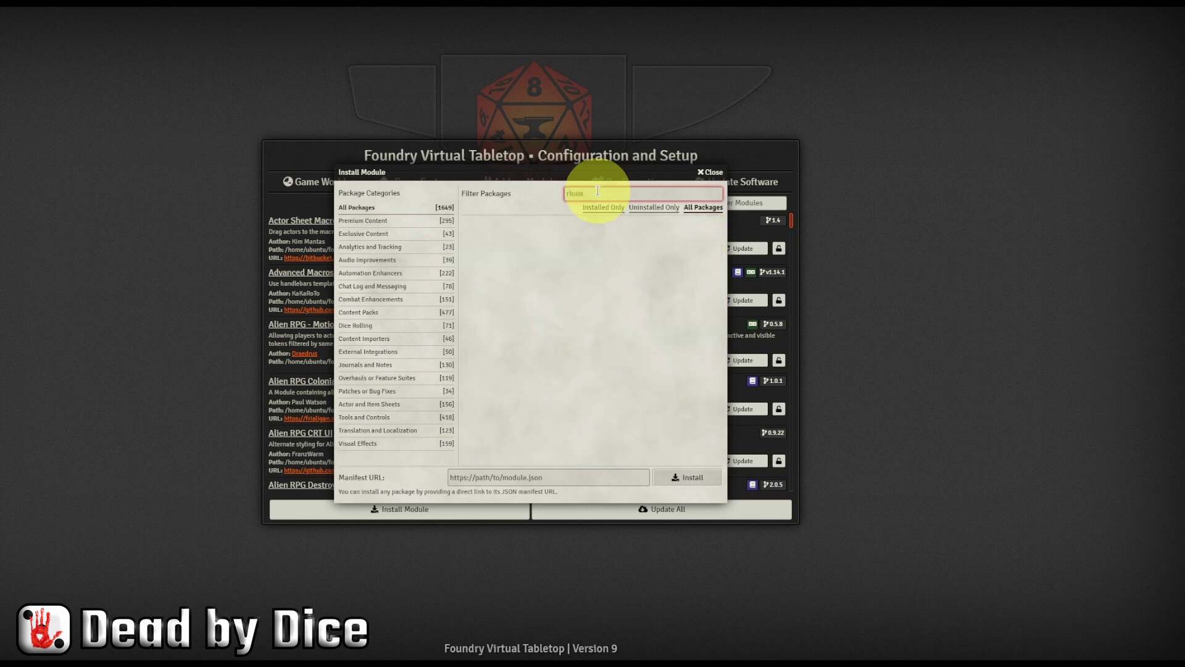
key("BackSpace")
key("BackSpace")
key("BackSpace")
key("BackSpace")
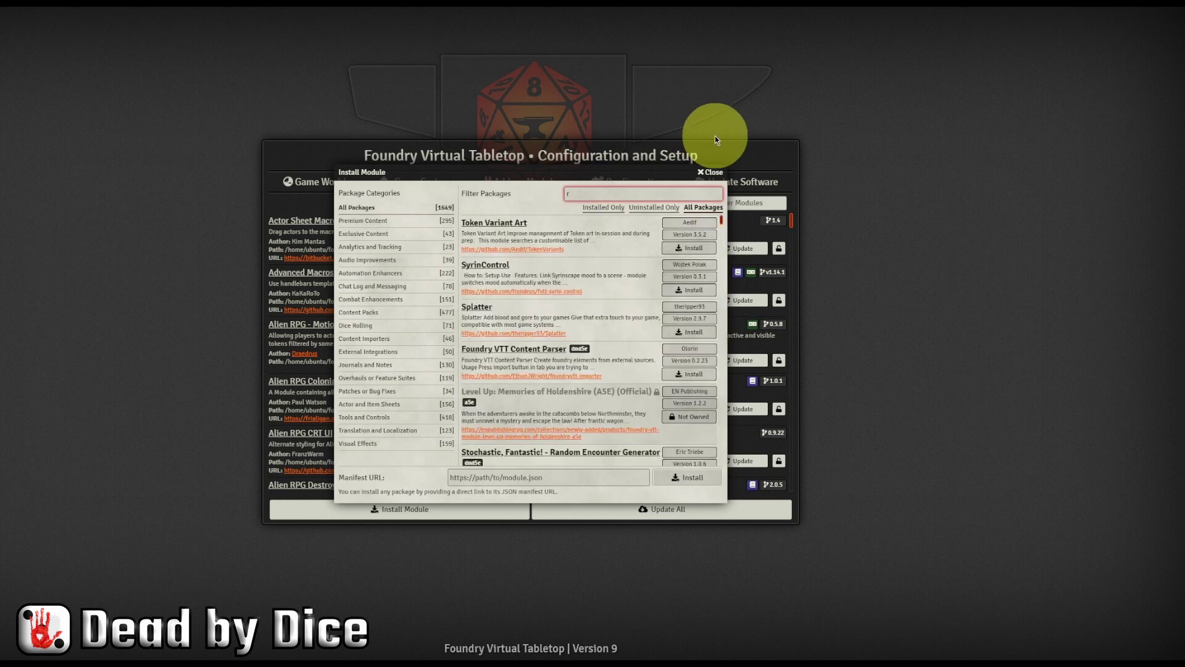
type("uins")
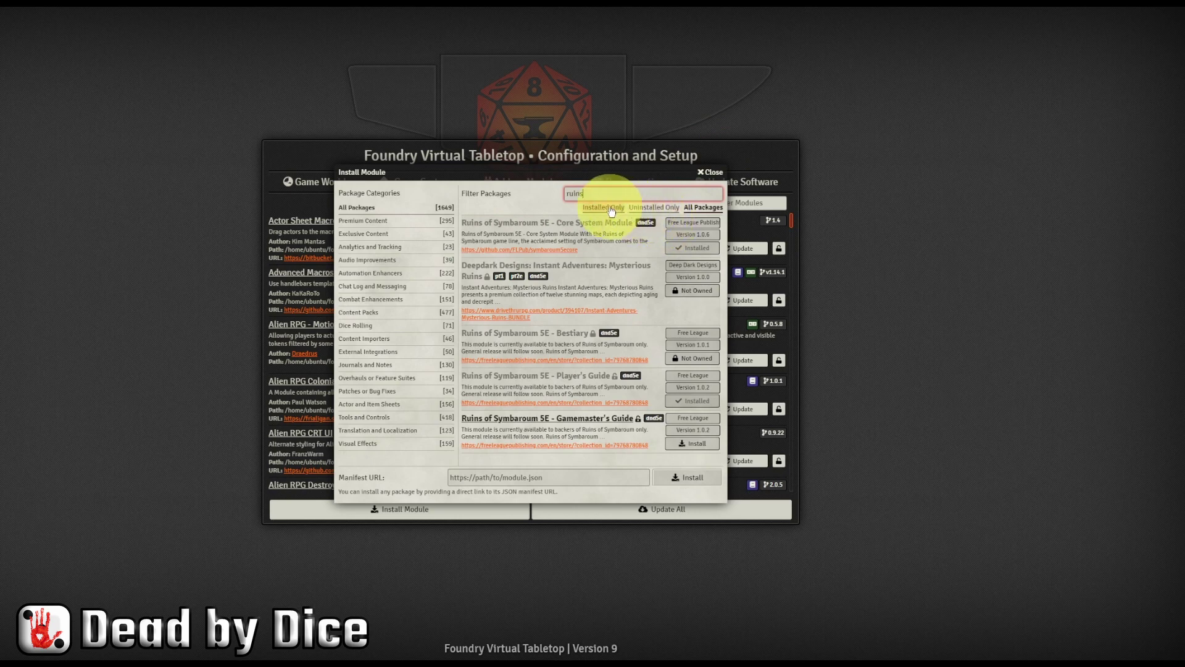
left_click(647, 208)
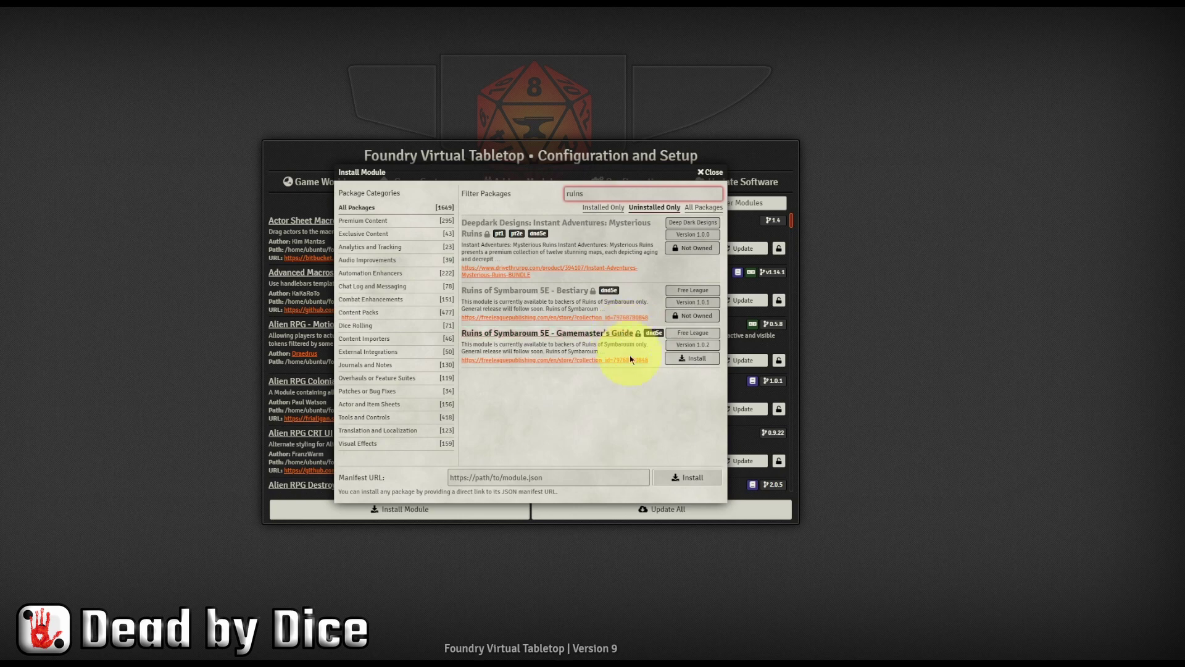
left_click(696, 359)
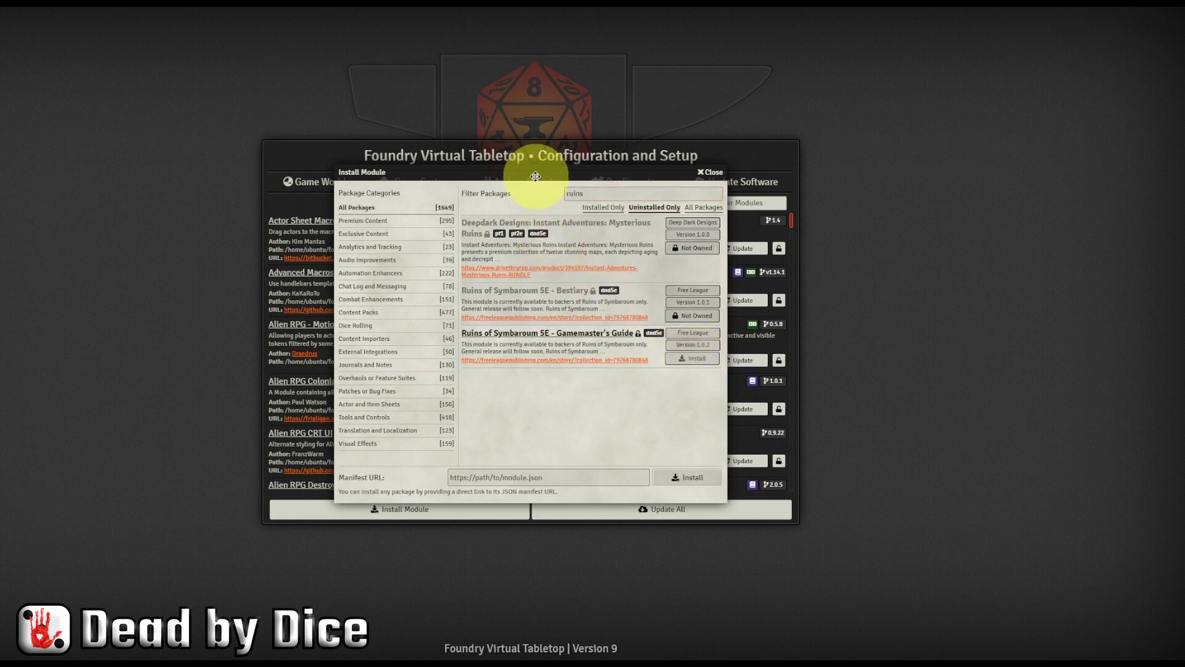
- Watch the Gamemaster's Guide download complete, then close the package installer
left_click_drag(499, 174, 499, 147)
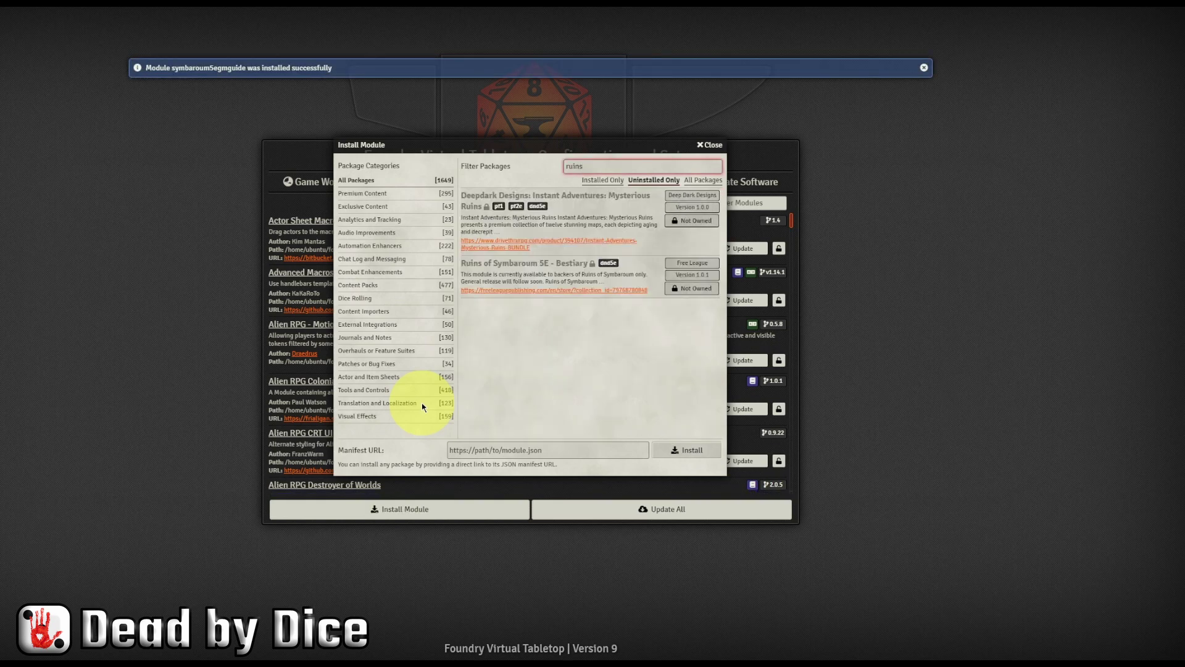
left_click(711, 147)
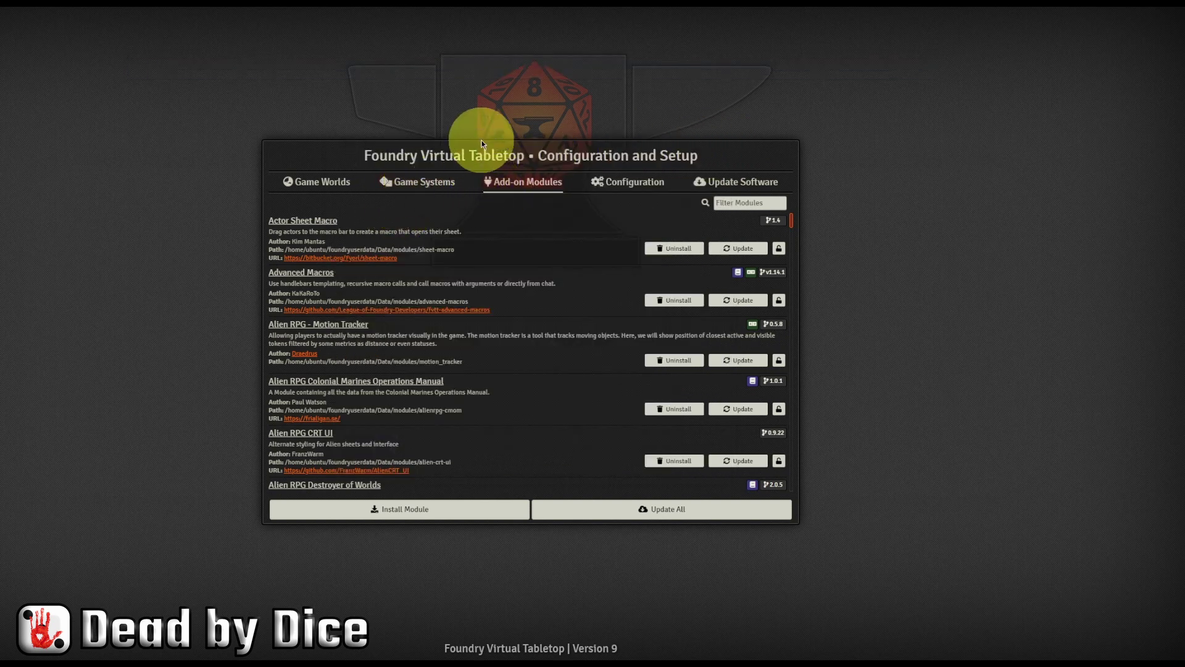
- Switch to the Game Worlds list and scroll to the ruins-of-symbaroum-test world
left_click(325, 184)
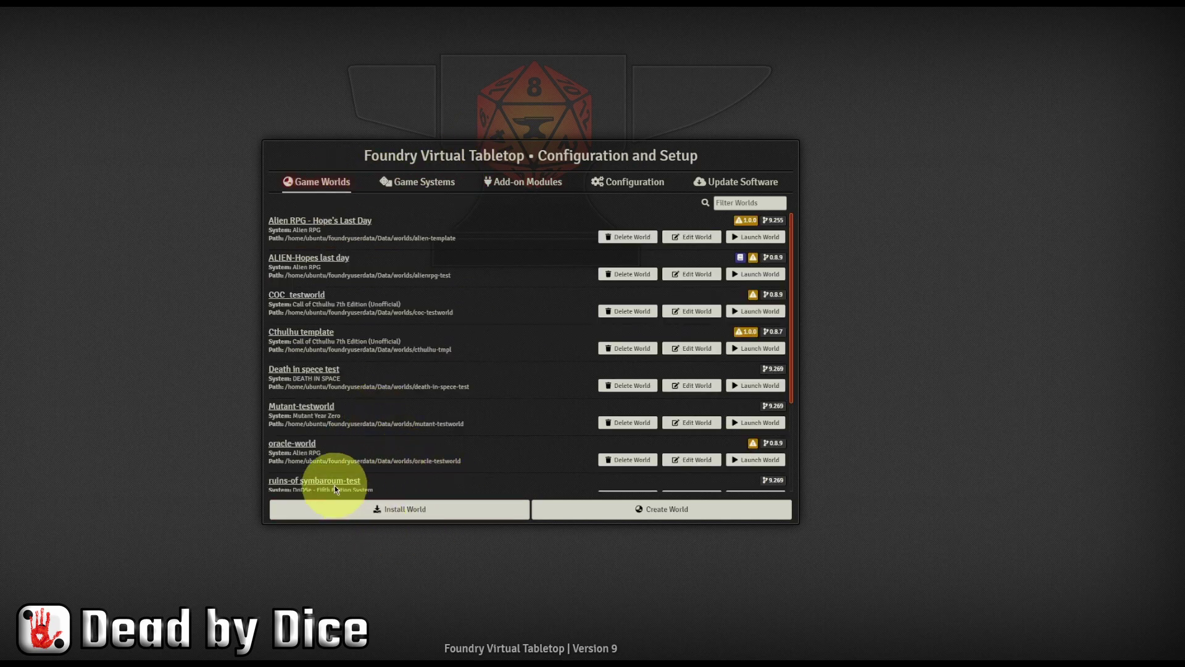
scroll(422, 429, "down", 1)
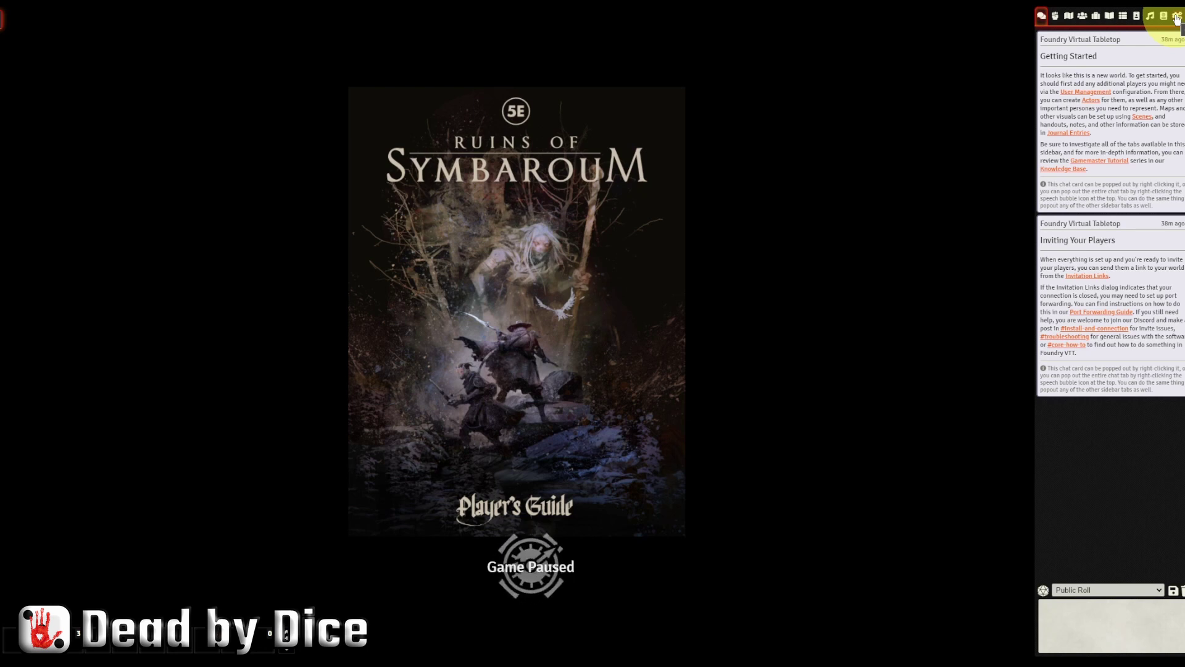
- Tick Ruins of Symbaroum 5E - Game Master's Guide in the world's Manage Modules list
left_click(1177, 19)
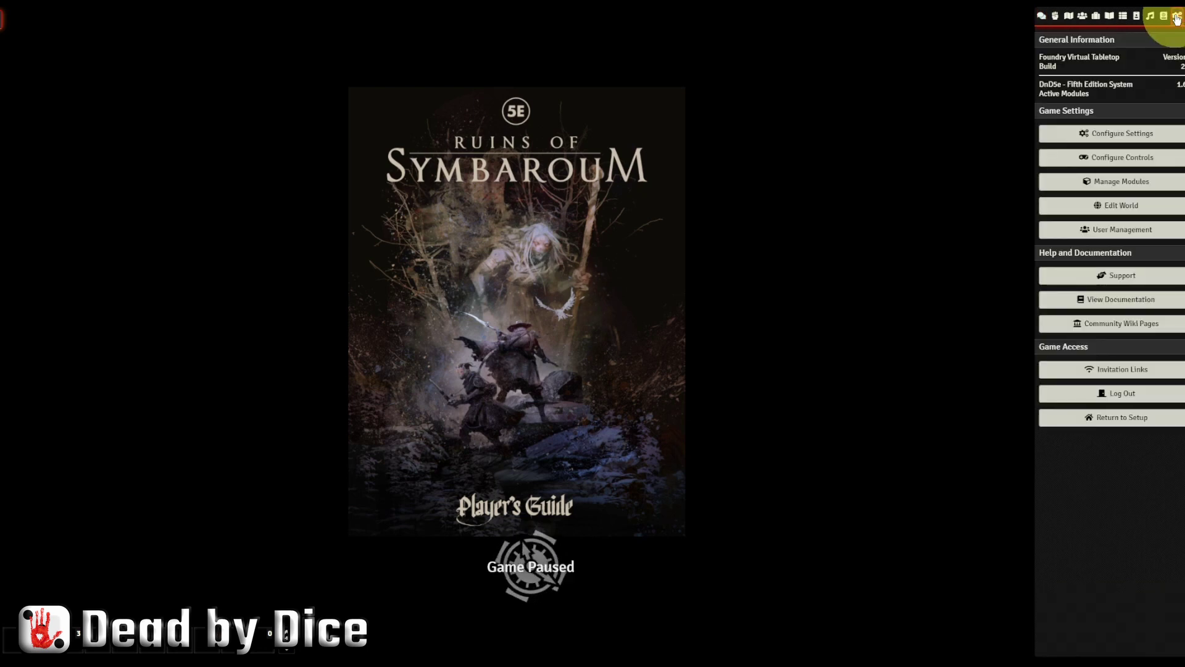
left_click(1117, 182)
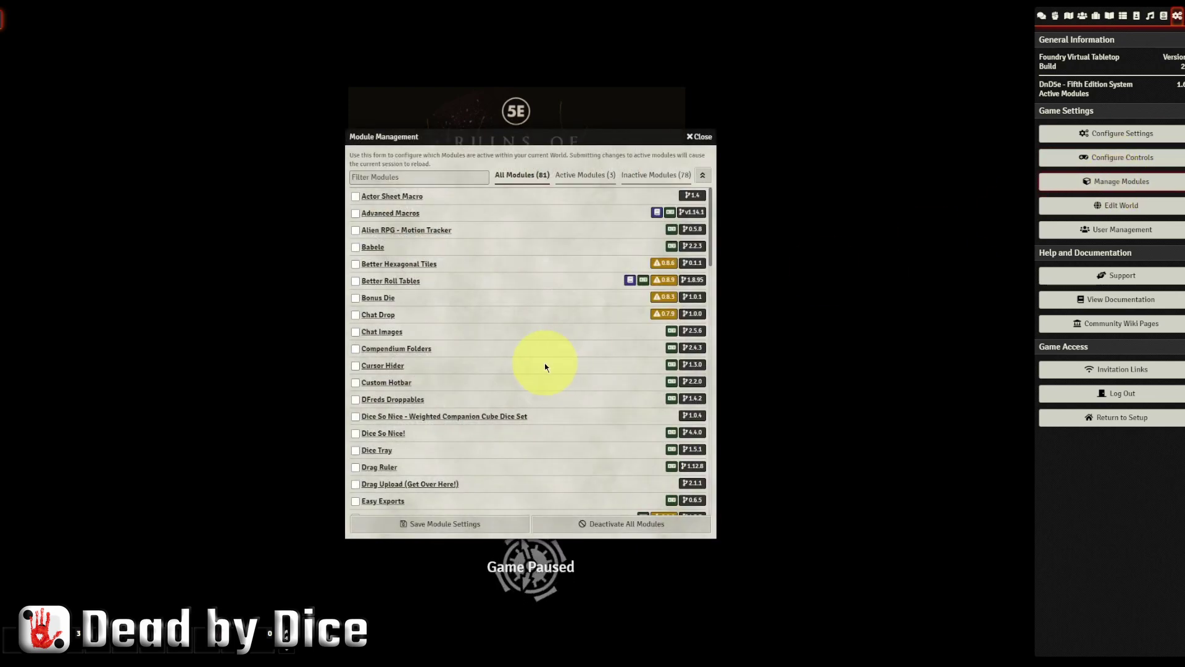
scroll(545, 366, "down", 10)
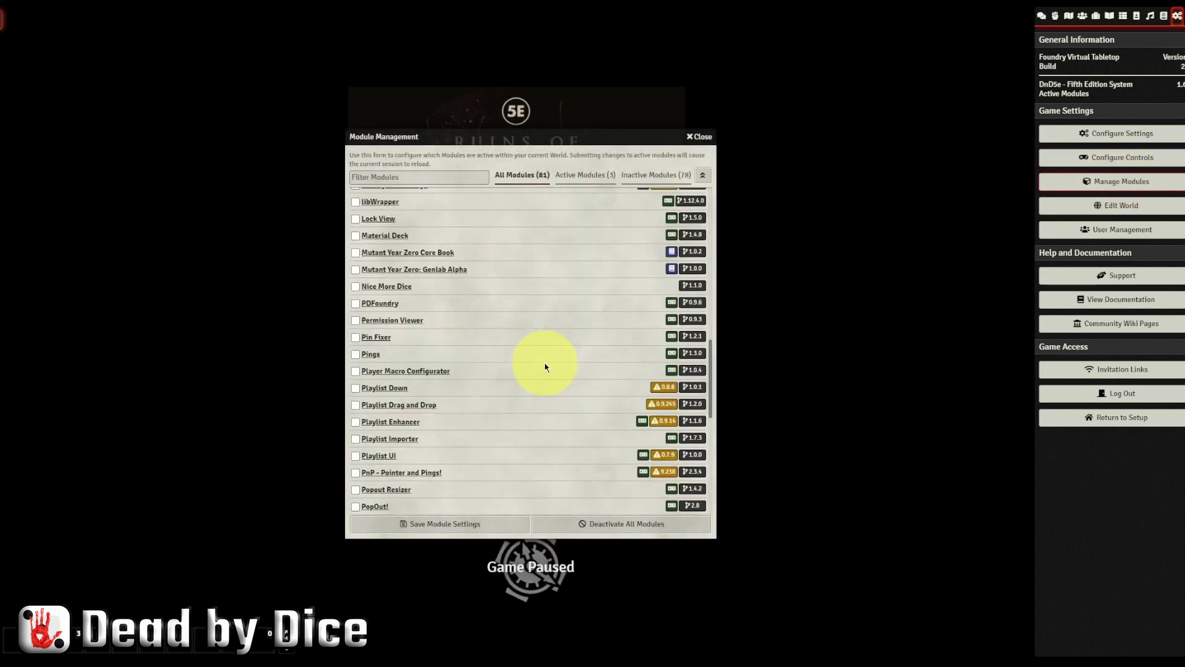
scroll(545, 367, "down", 5)
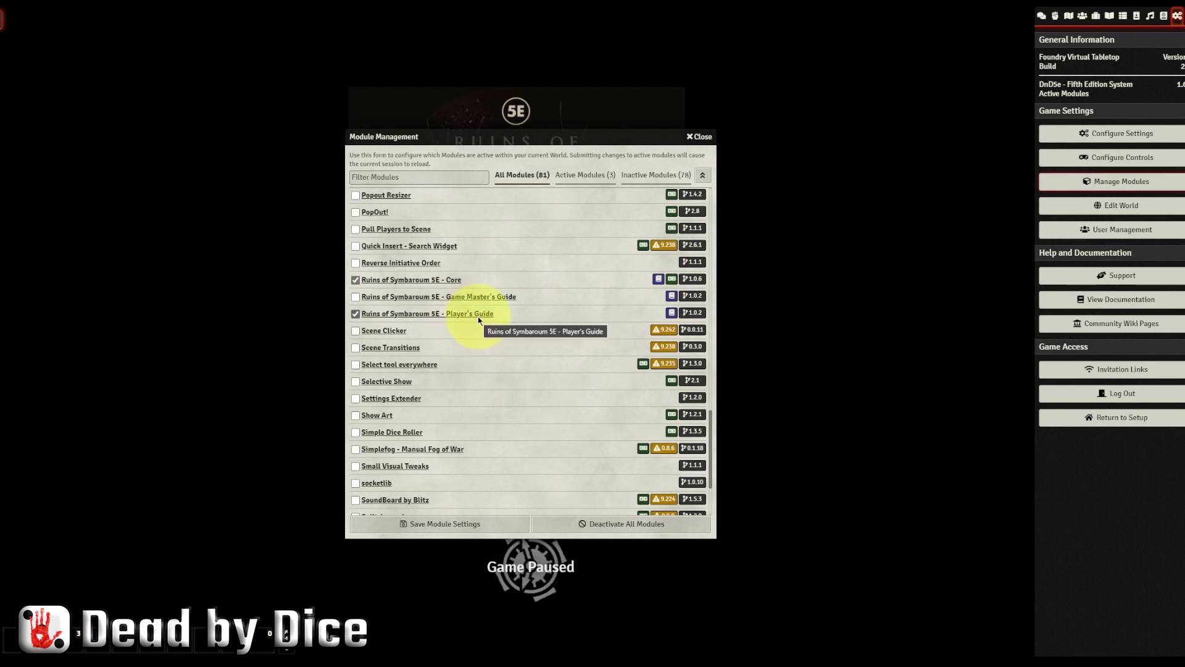
left_click(356, 298)
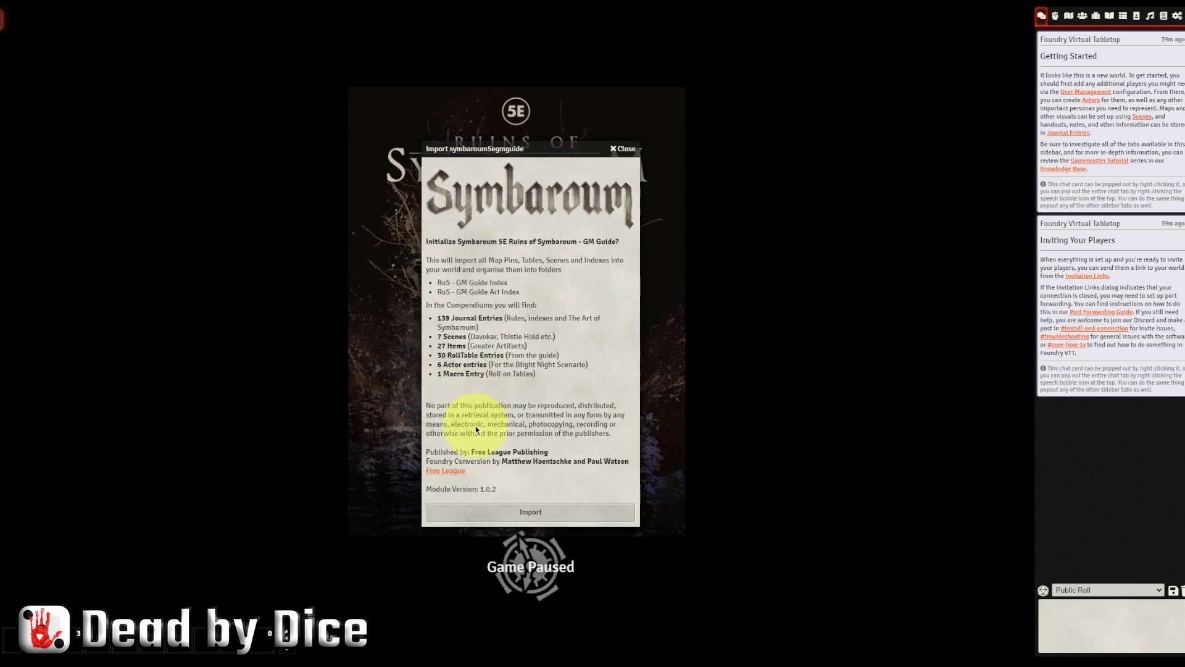
- Import the GM Guide content and scroll through the opened How To Use This Module journal
left_click(493, 515)
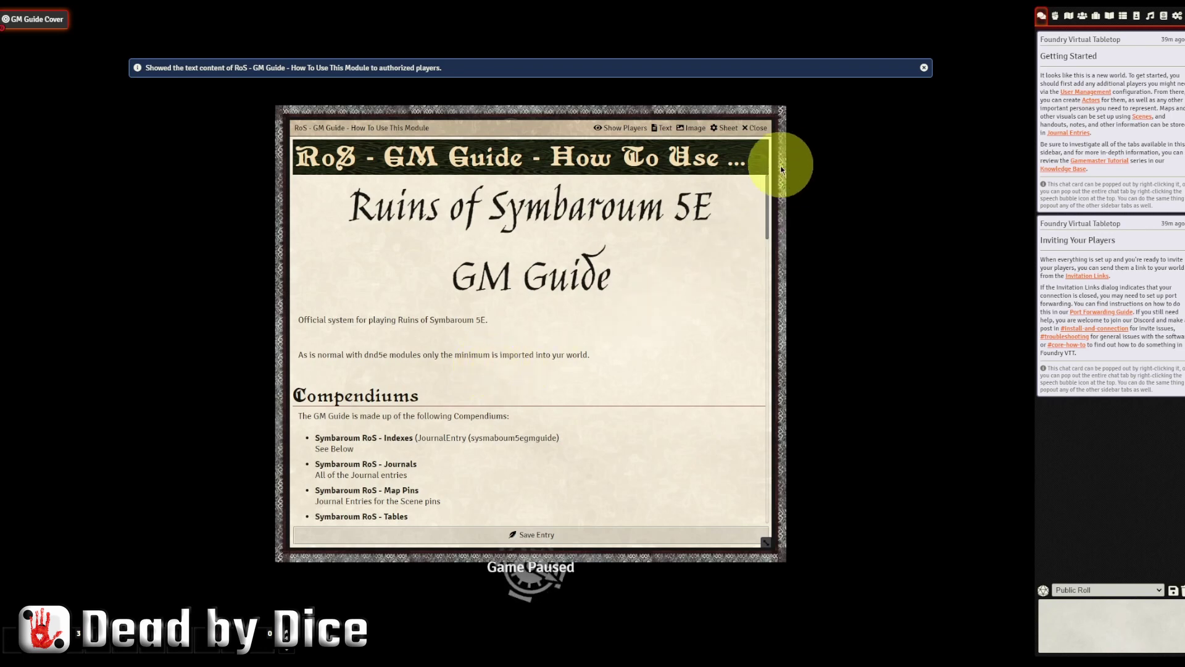
mouse_move(768, 199)
left_click_drag(765, 199, 768, 159)
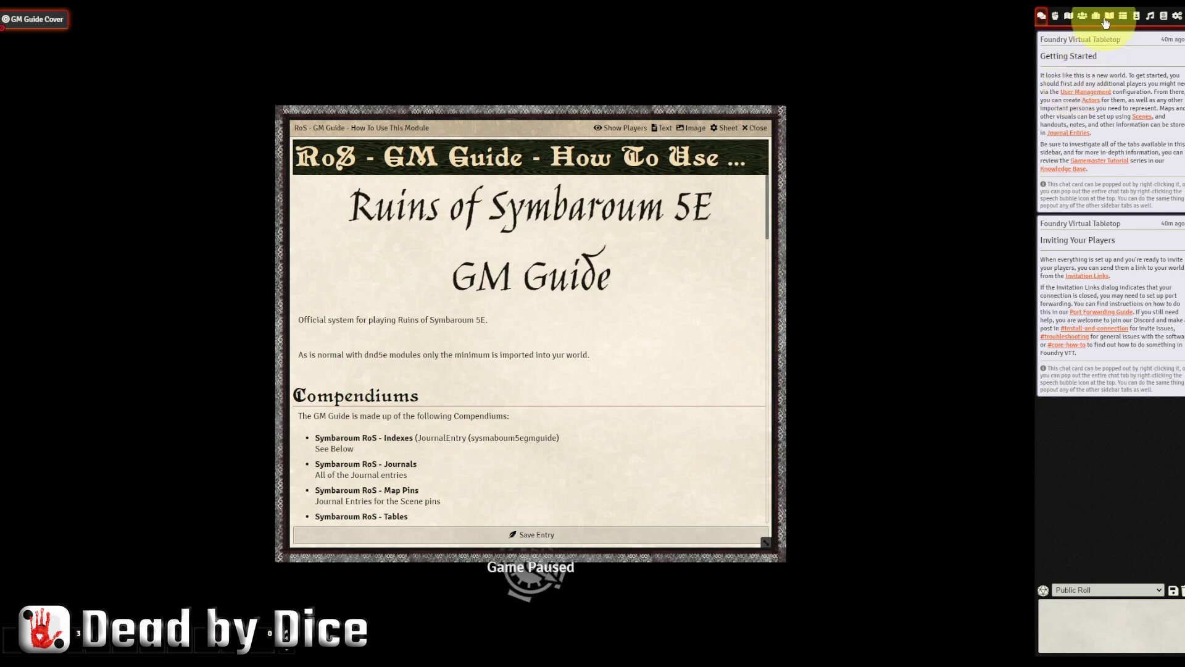
- Review the Combat, Scenes, Items and Journal directories, ending on the RoS GMG journal folders
left_click(1057, 19)
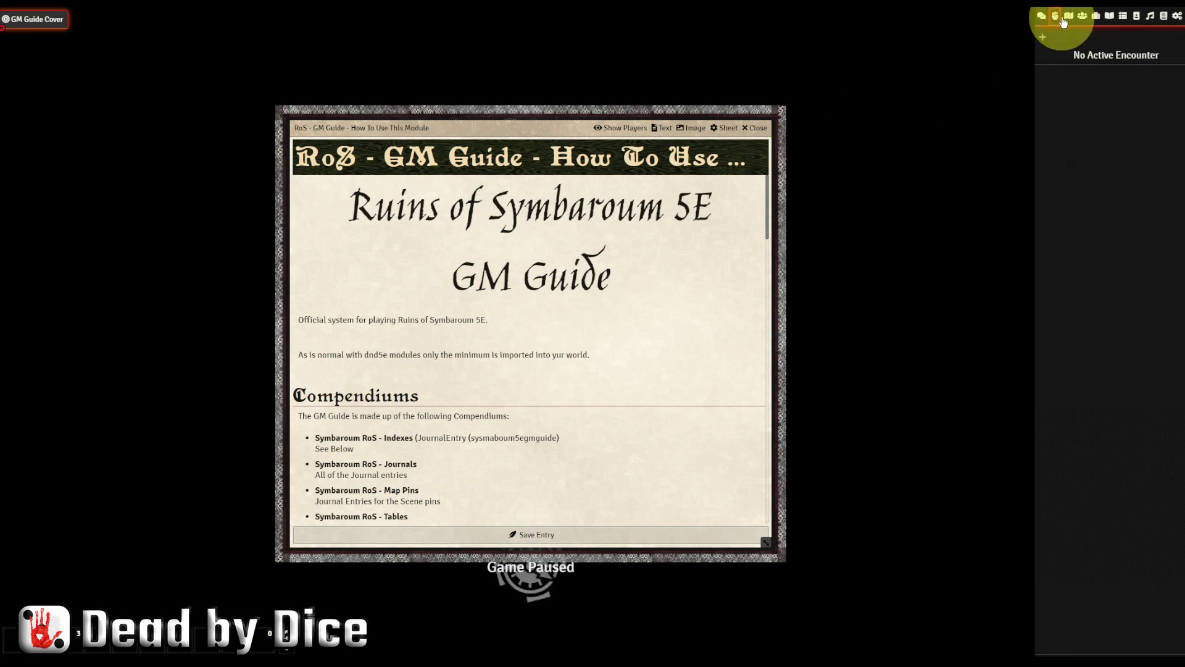
left_click(1071, 19)
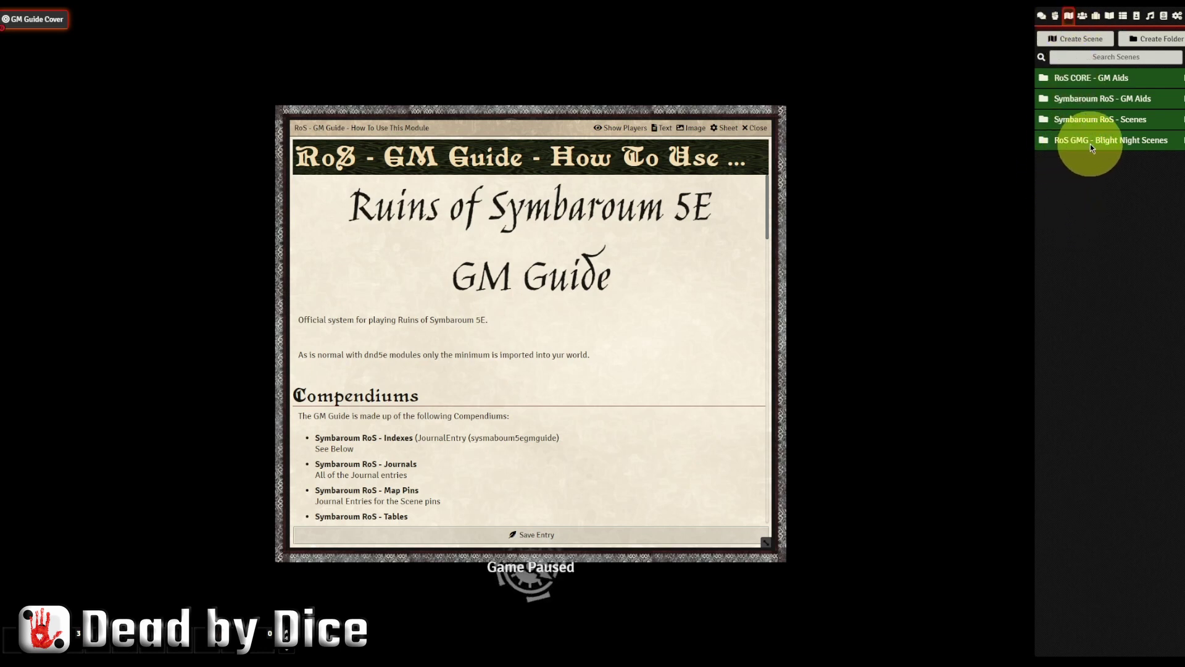
left_click(1096, 18)
left_click(1110, 16)
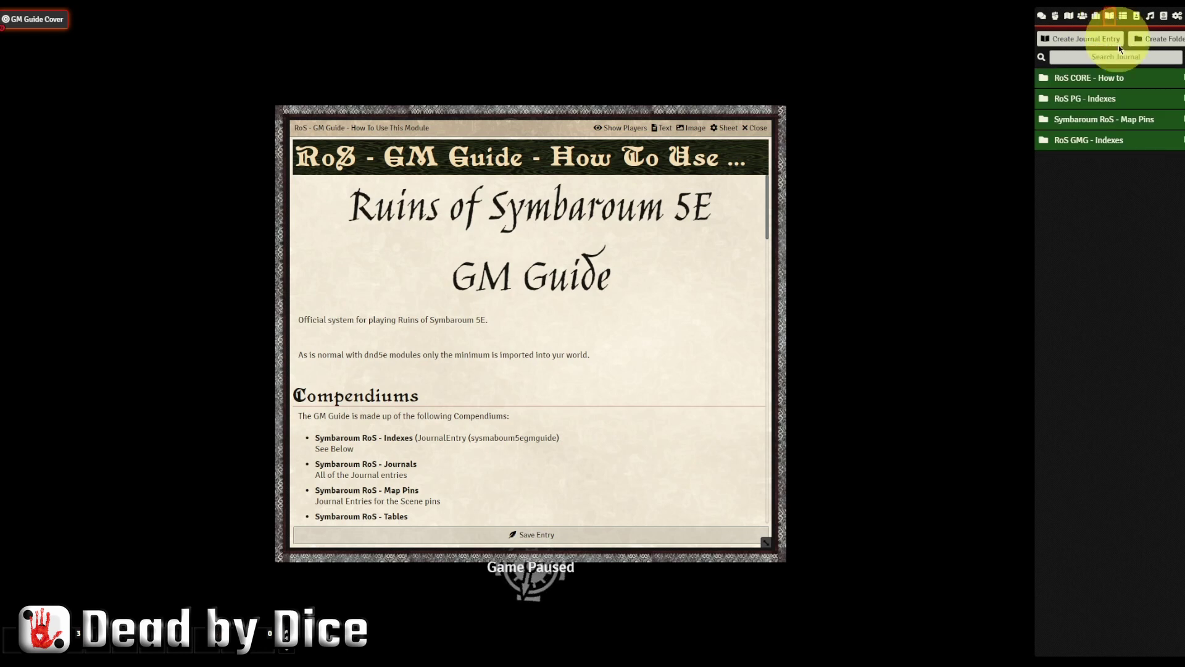